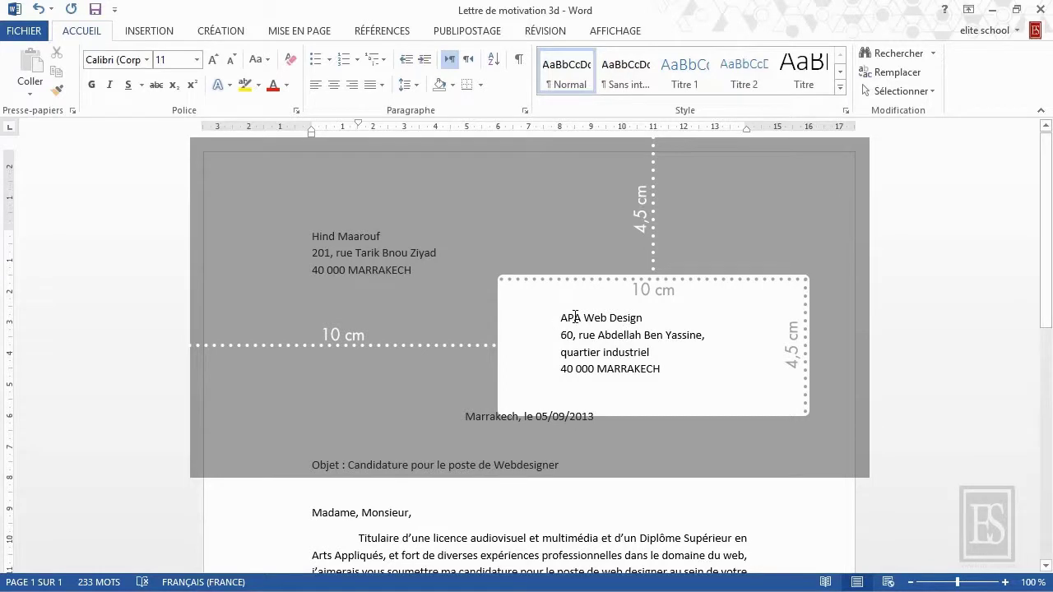
Select the recipient address lines beneath the sender's details
drag(560, 315, 662, 367)
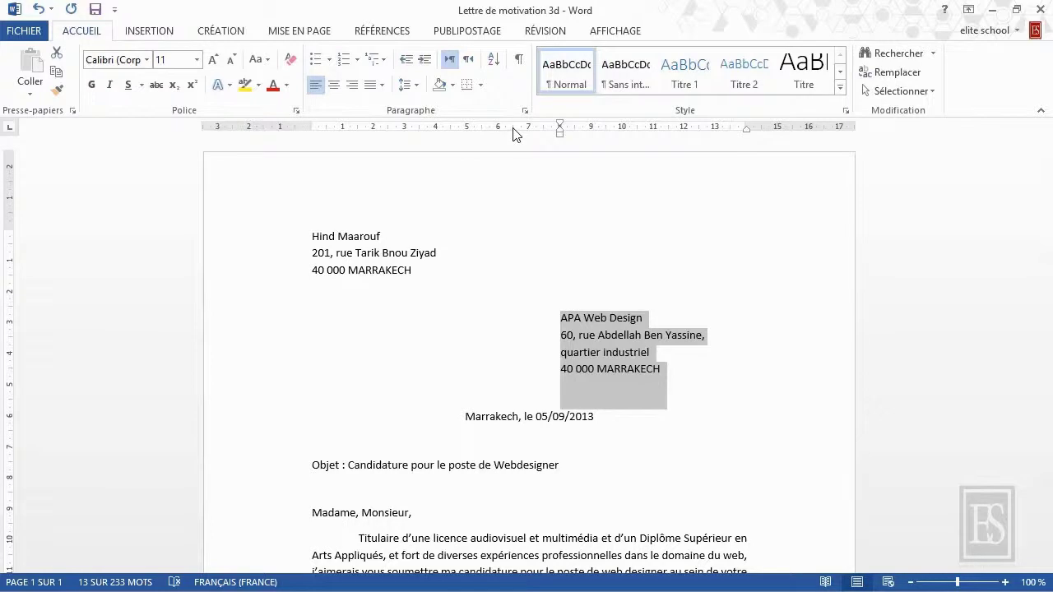
Move the address block's left indent further left and enlarge the page's top margin
drag(562, 138, 515, 142)
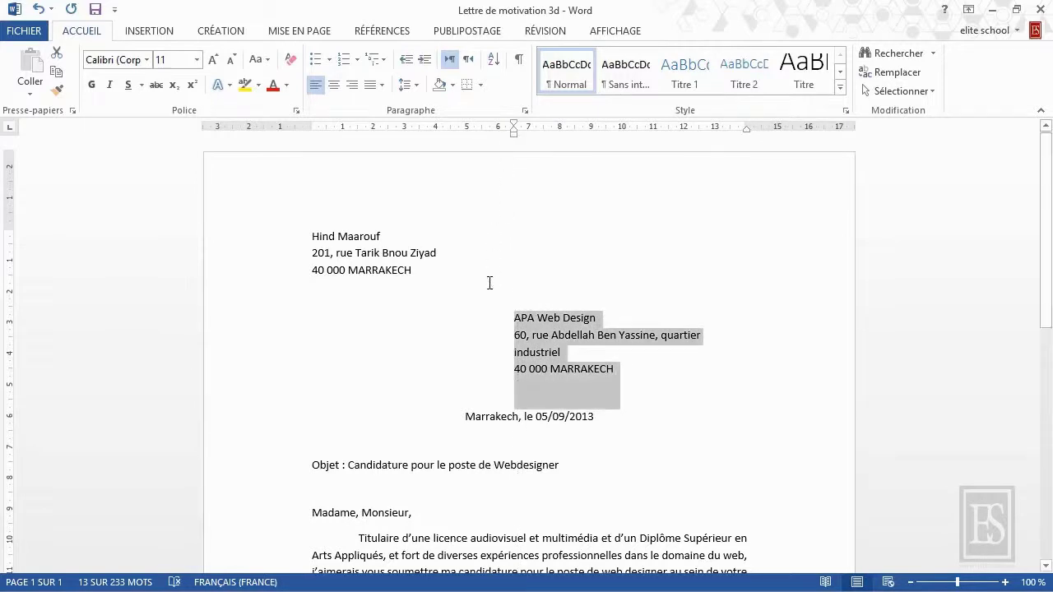
click(464, 207)
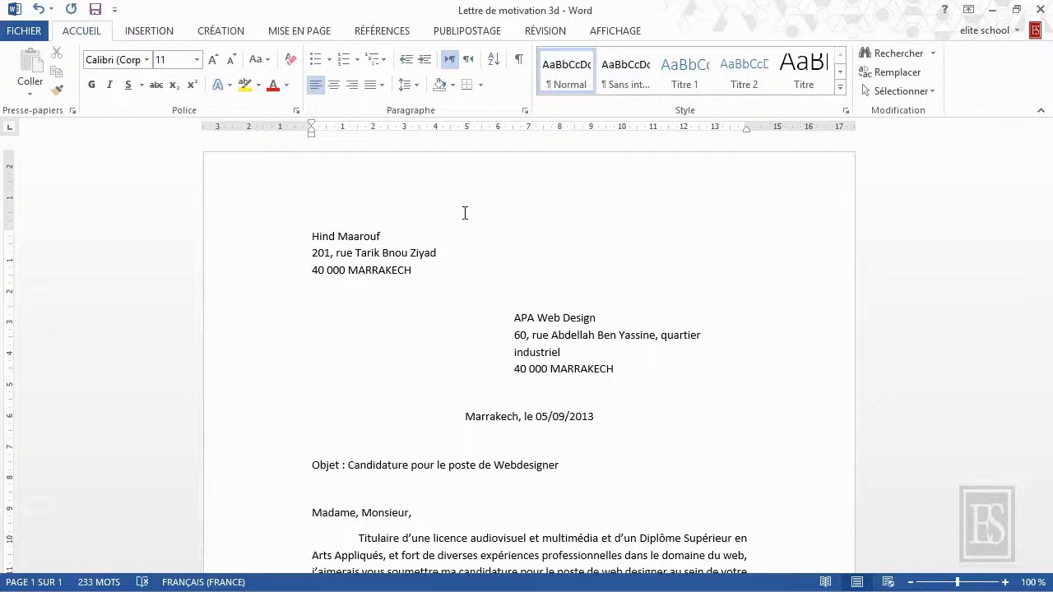
mouse_move(10, 229)
mouse_down()
mouse_move(10, 242)
mouse_move(18, 205)
mouse_move(17, 215)
mouse_up()
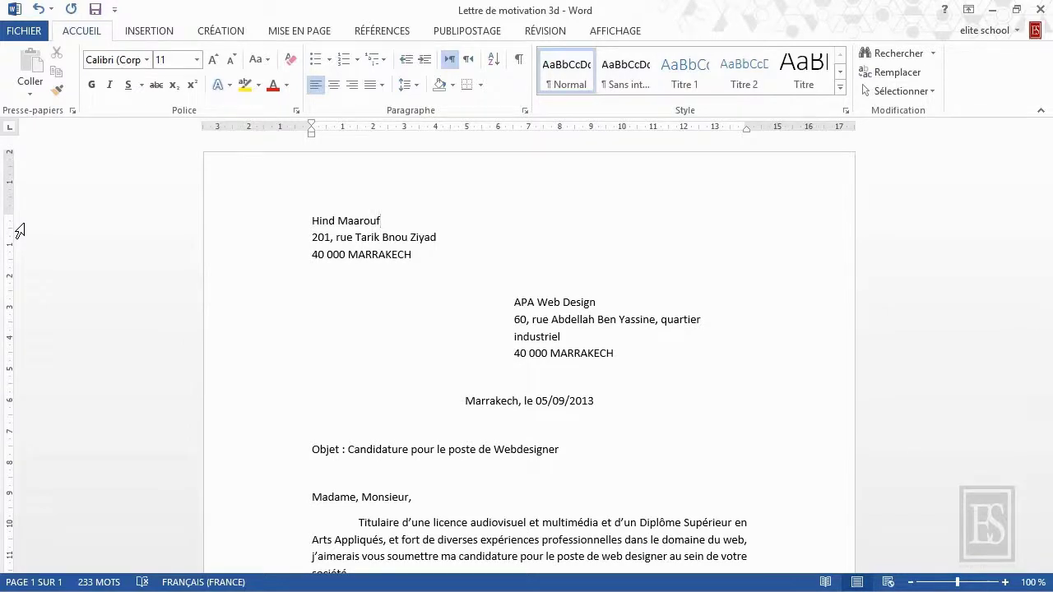
drag(20, 216, 20, 230)
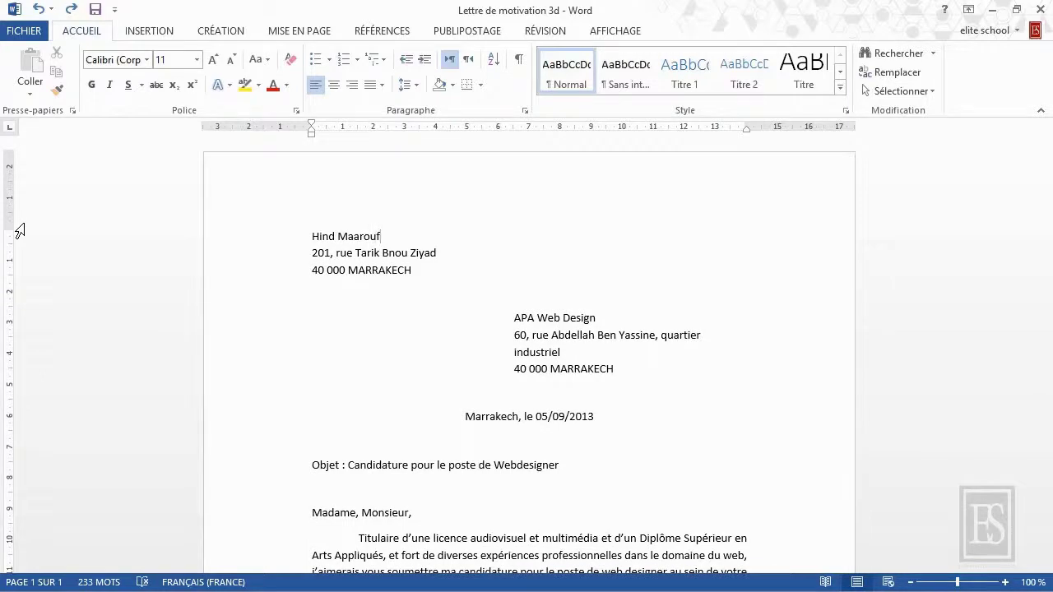
Insert a Zone de texte simple text box with placeholder text into the letter
click(149, 35)
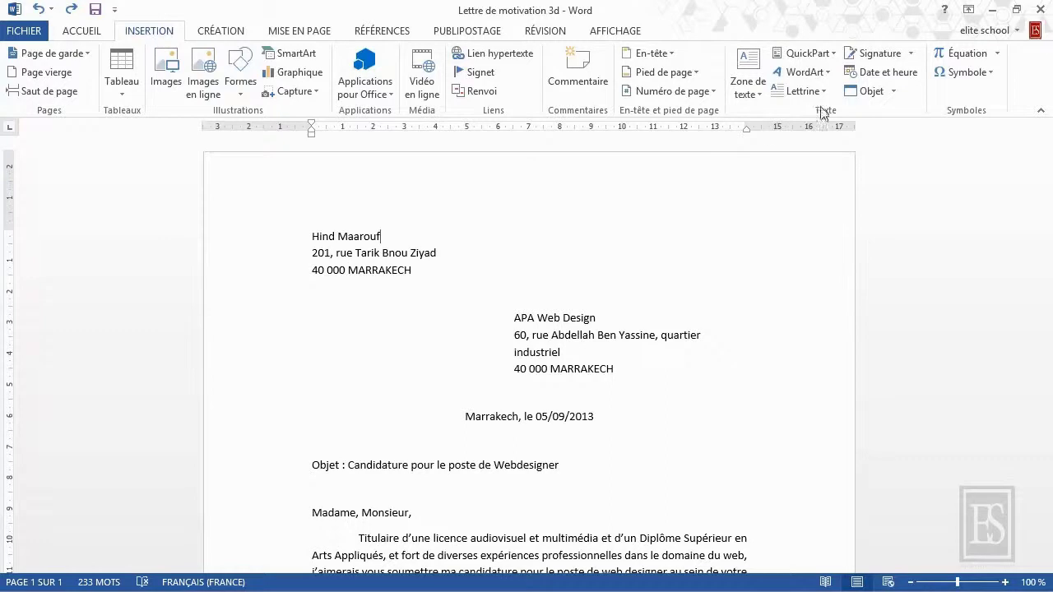
click(748, 84)
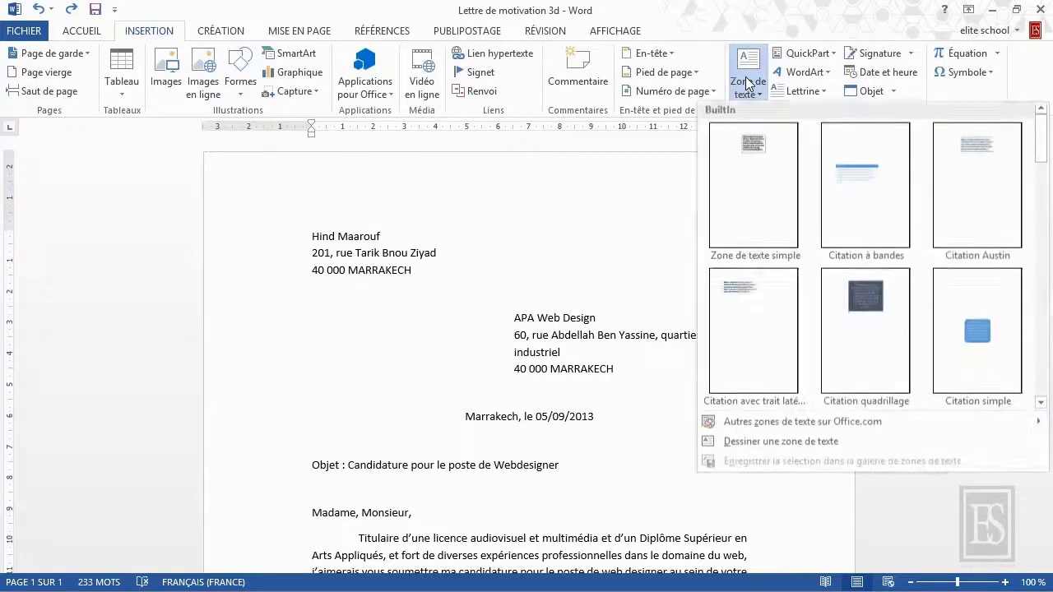
click(743, 205)
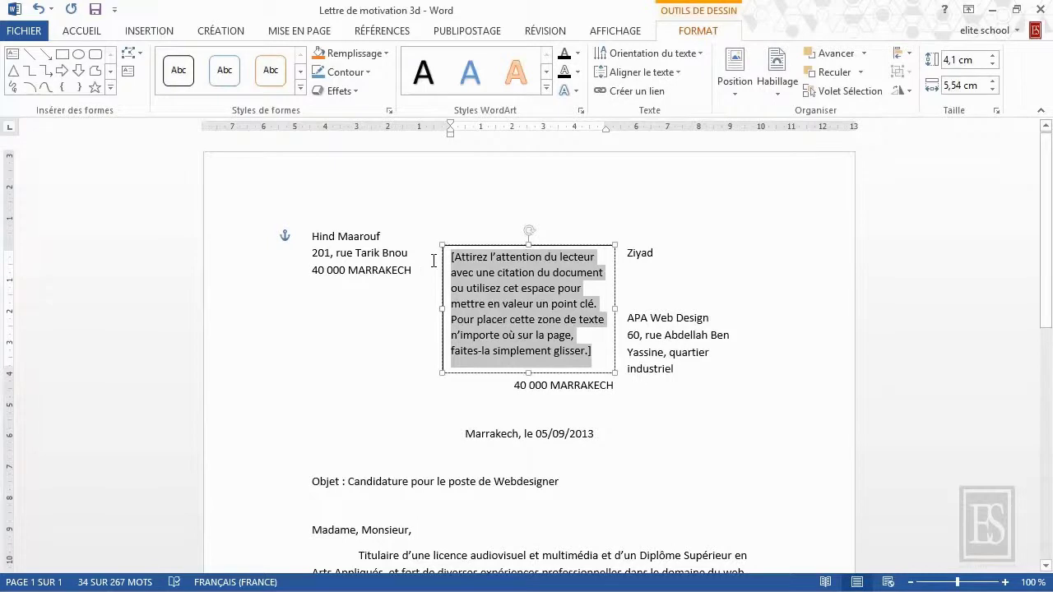
Size the text box to 4,5 cm high and 10 cm wide
click(516, 245)
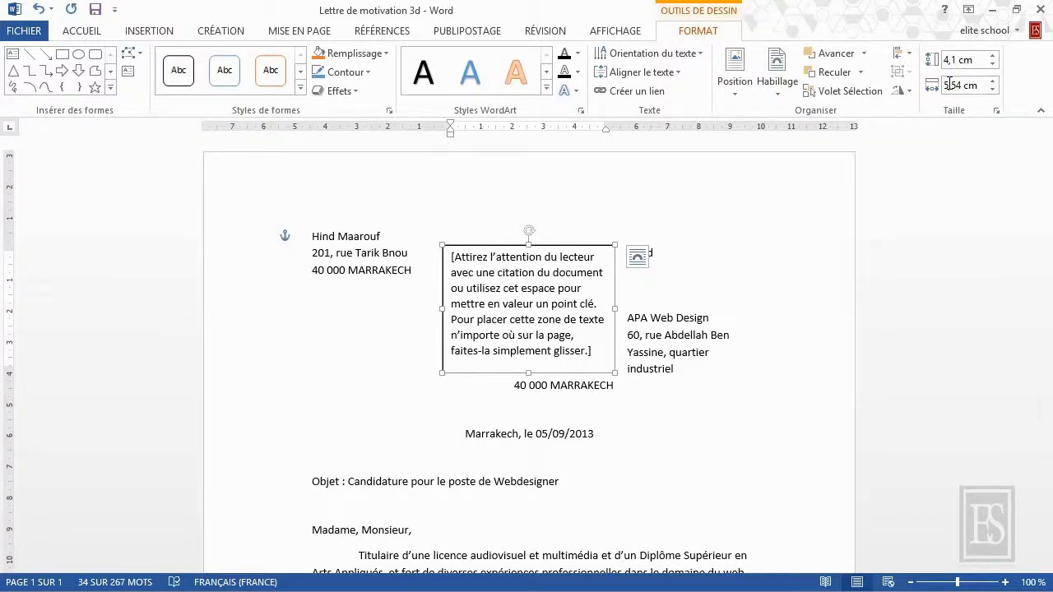
click(956, 59)
text(4,5)
click(958, 85)
text(10)
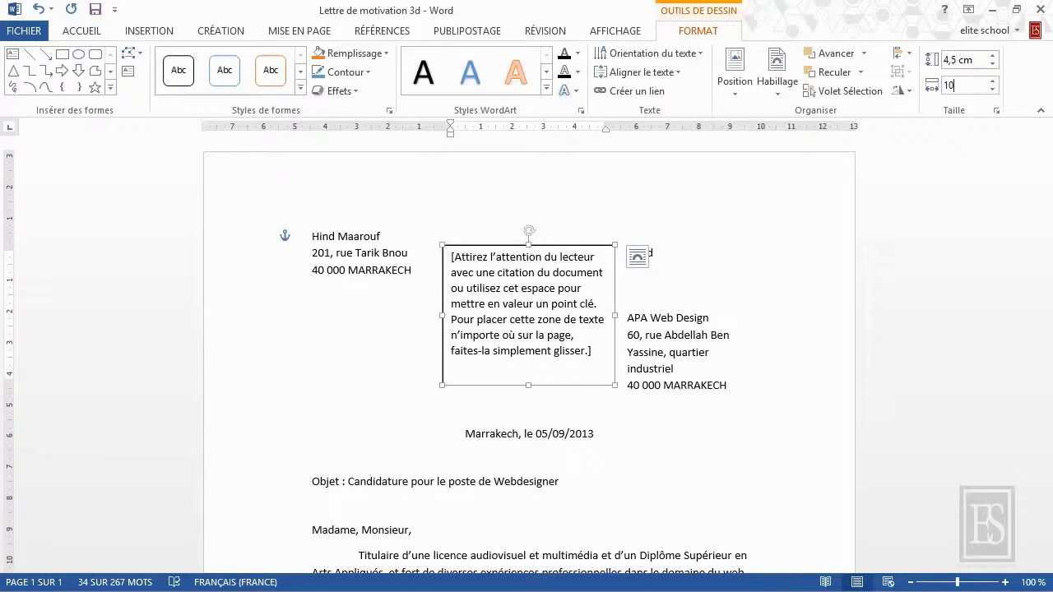
key(Return)
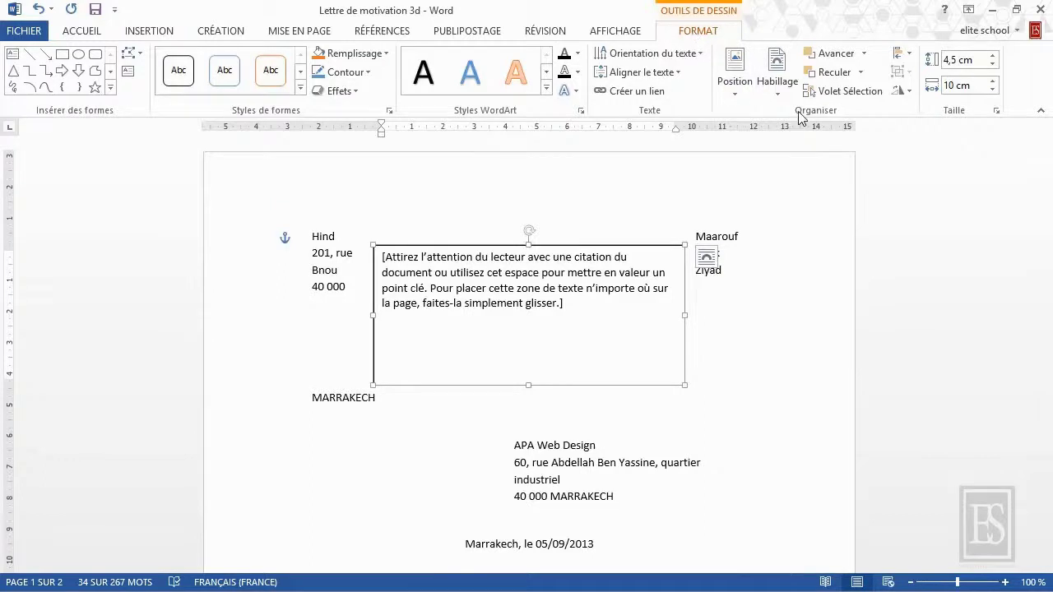
Set the text box's horizontal absolute position to 10 cm to the right of the page
click(738, 76)
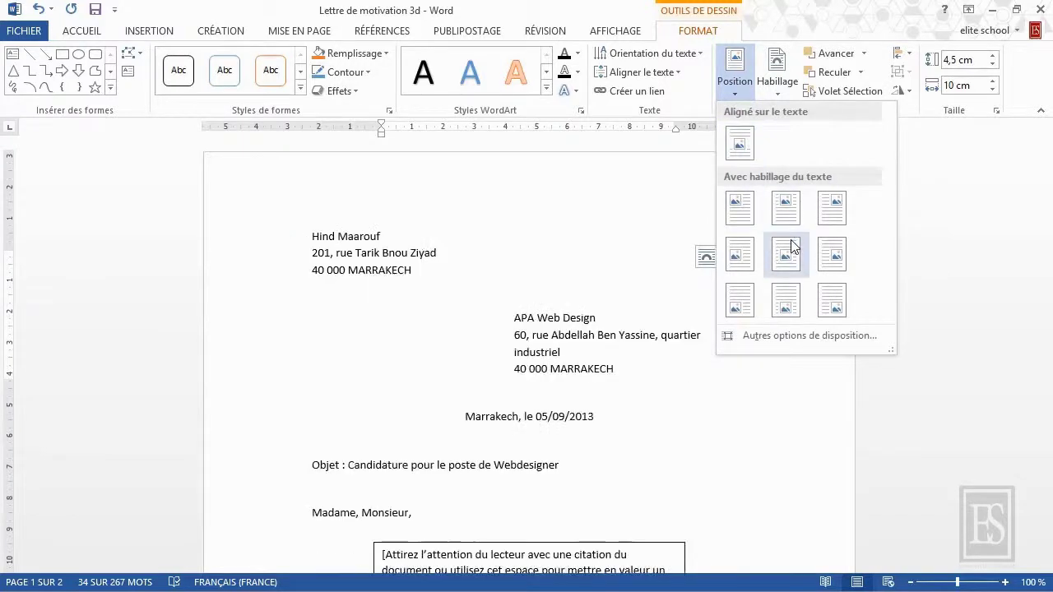
click(788, 336)
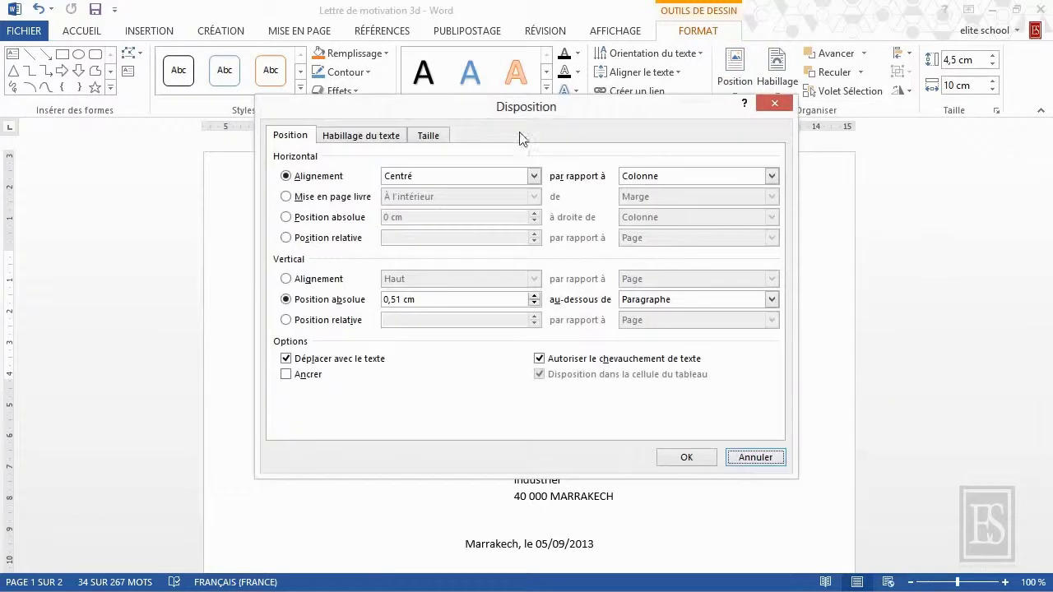
click(286, 217)
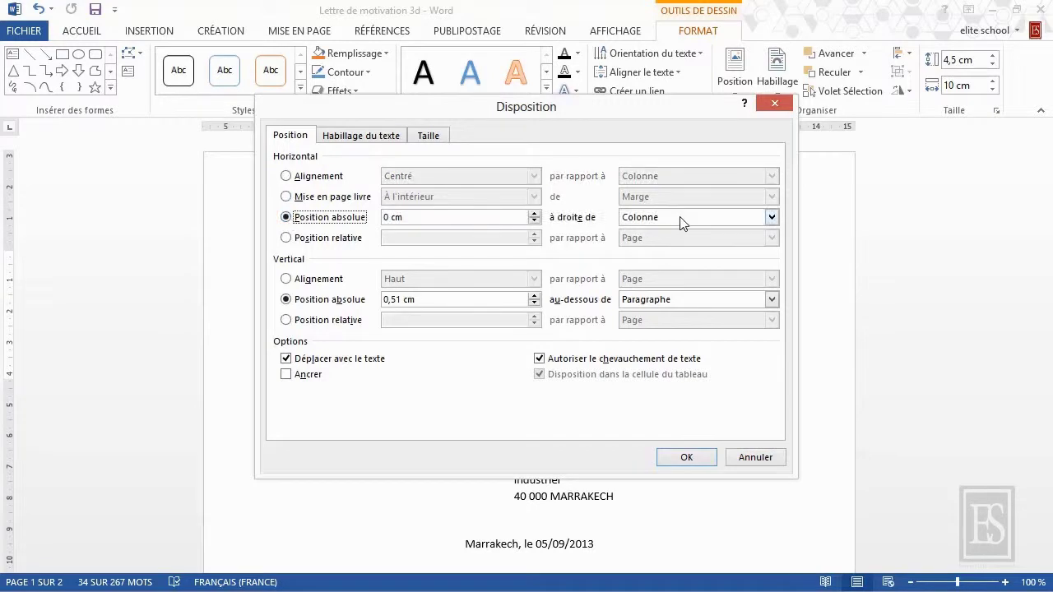
click(682, 223)
click(676, 242)
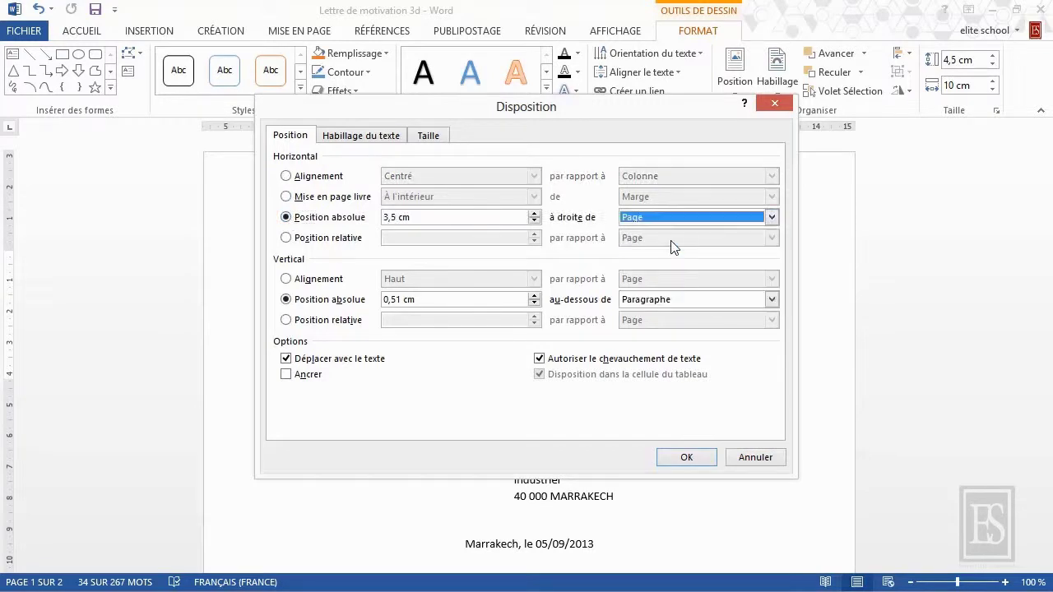
drag(434, 217, 316, 216)
text(10)
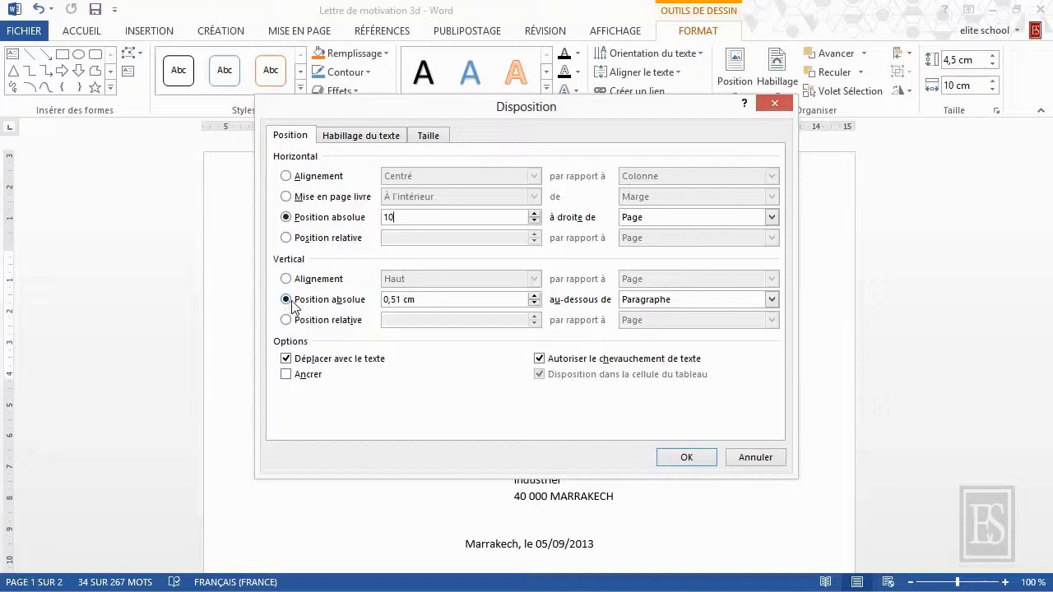
Set its vertical absolute position to 4,5 cm below the page and apply
click(682, 301)
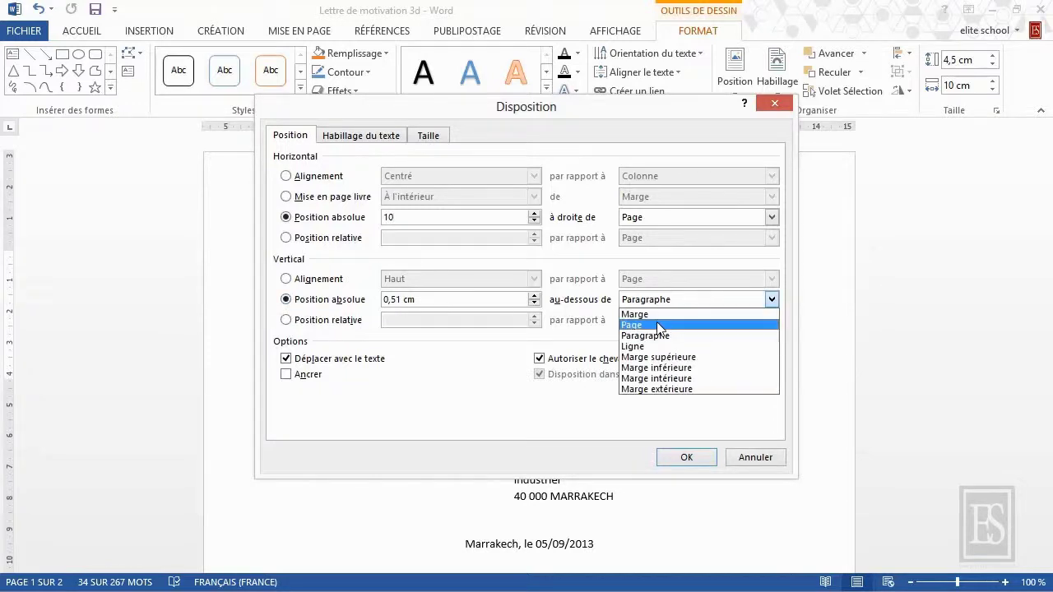
click(656, 322)
drag(445, 299, 365, 304)
text(4,5)
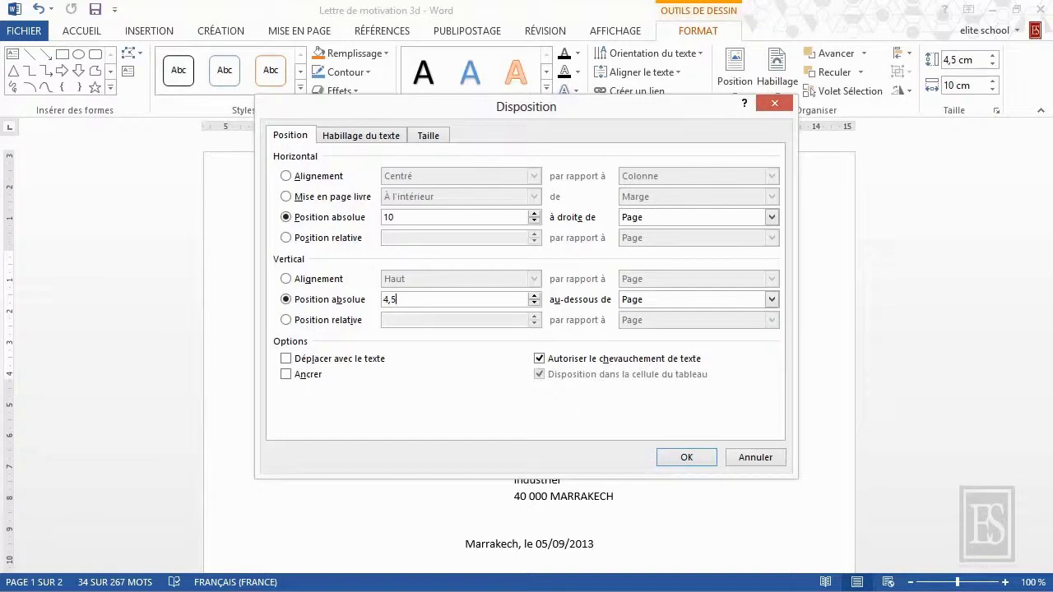
click(670, 458)
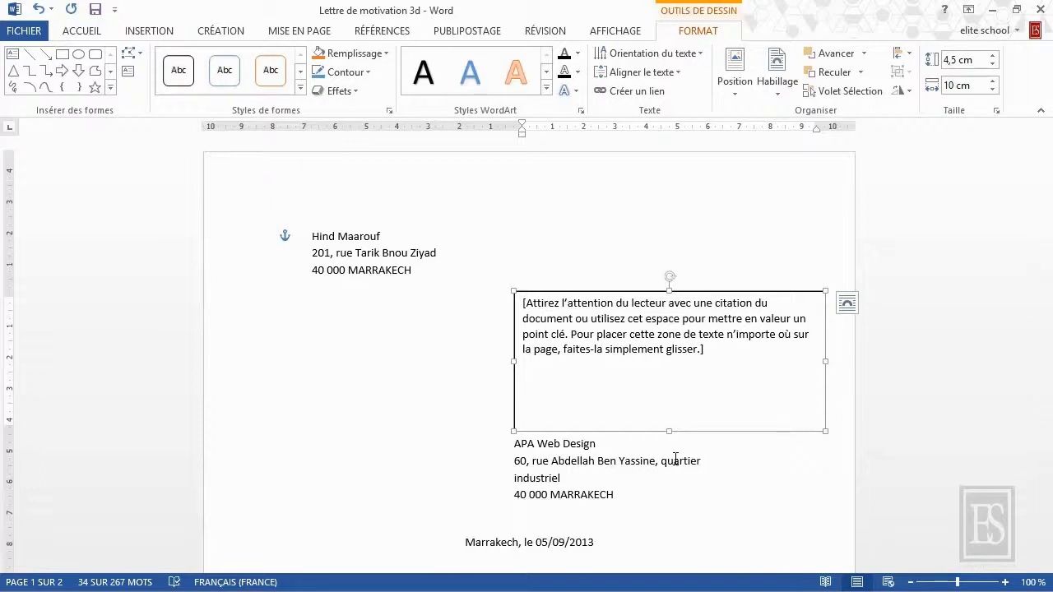
Move the recipient address out of the letter and paste it into the text box
drag(515, 445, 618, 494)
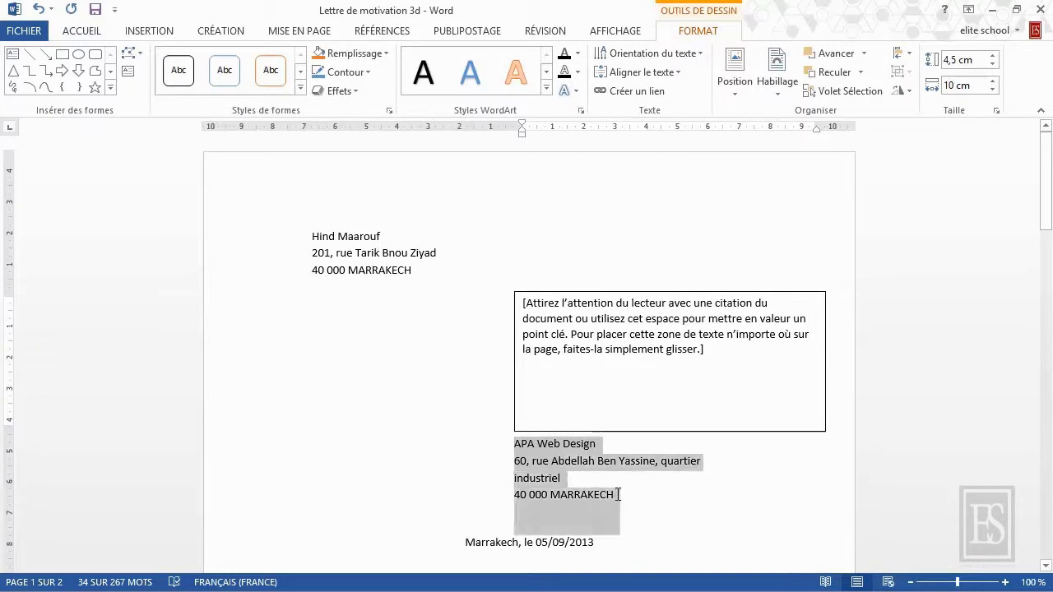
key(Delete)
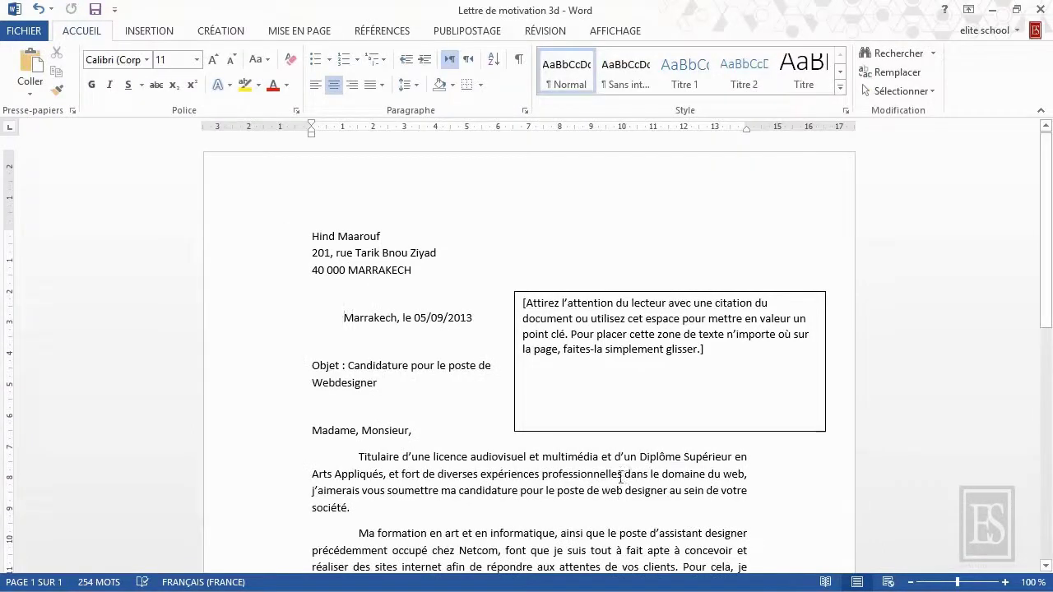
click(593, 346)
key(ctrl+v)
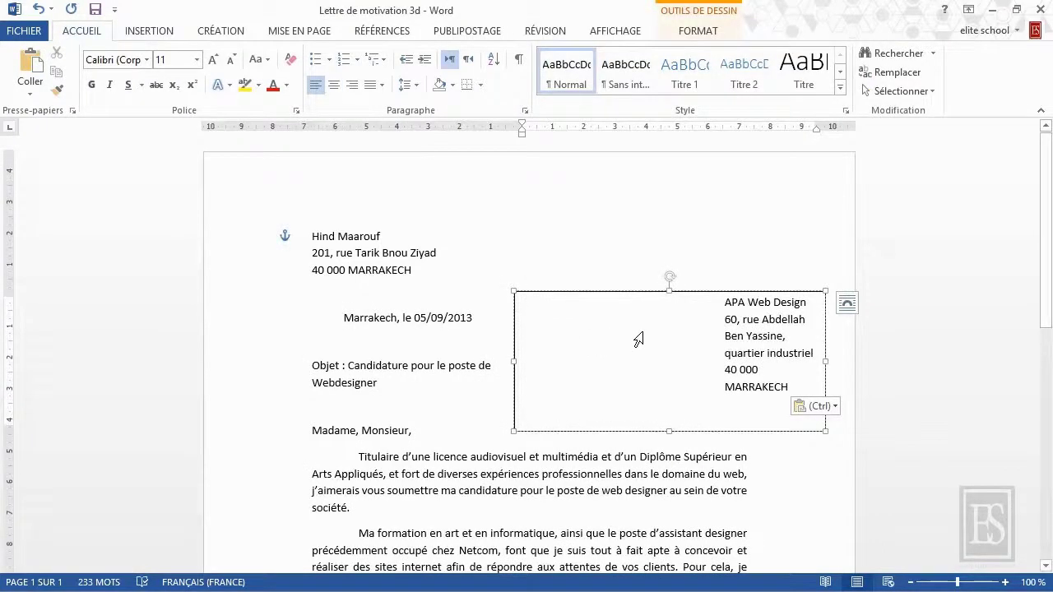
Set the pasted address's left indent to 0 cm
drag(723, 301, 770, 393)
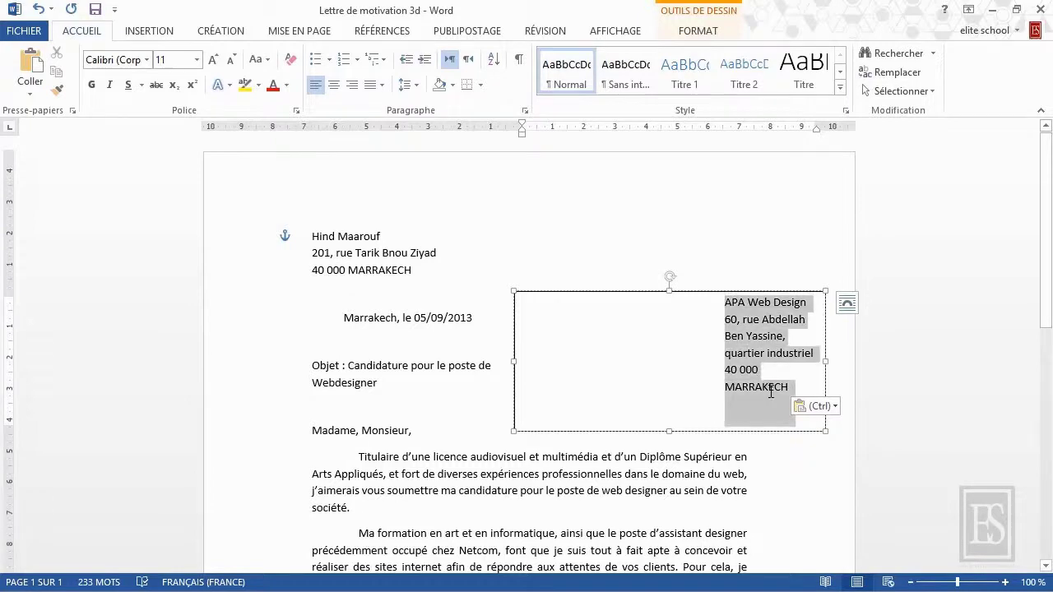
click(298, 33)
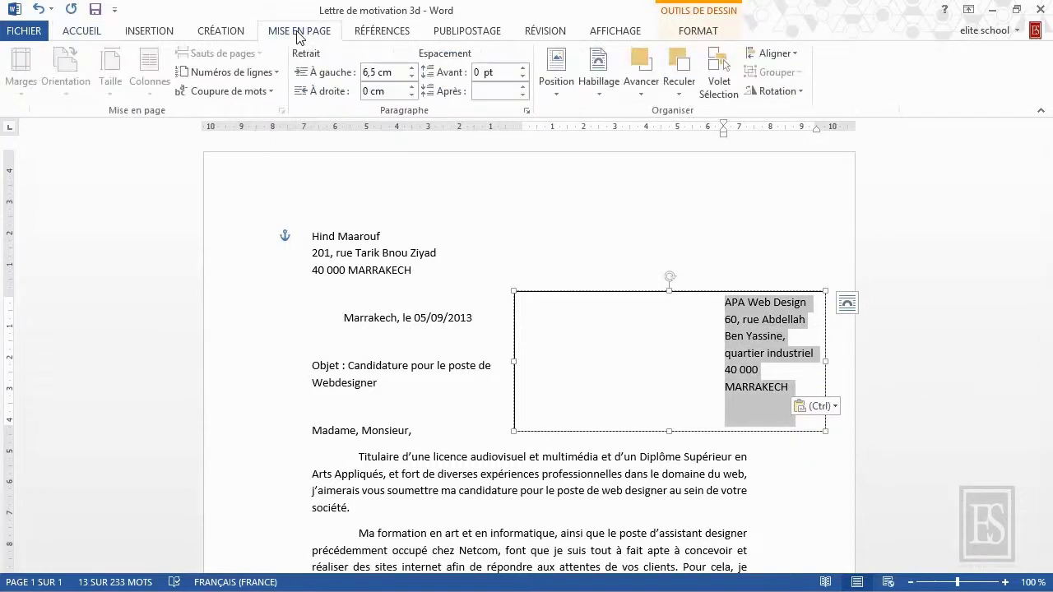
click(388, 72)
text(0)
key(Return)
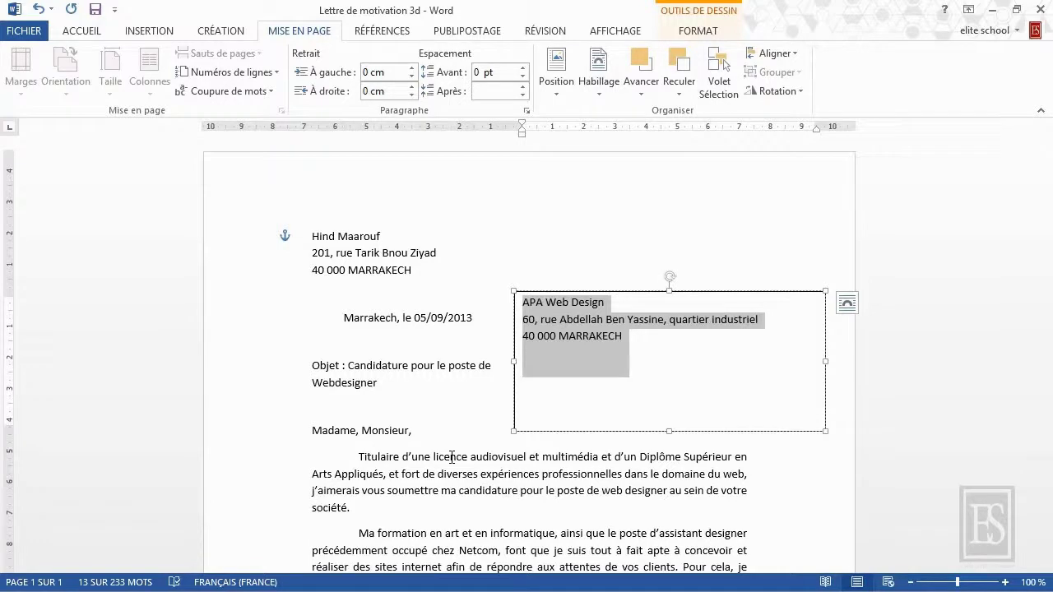
click(845, 302)
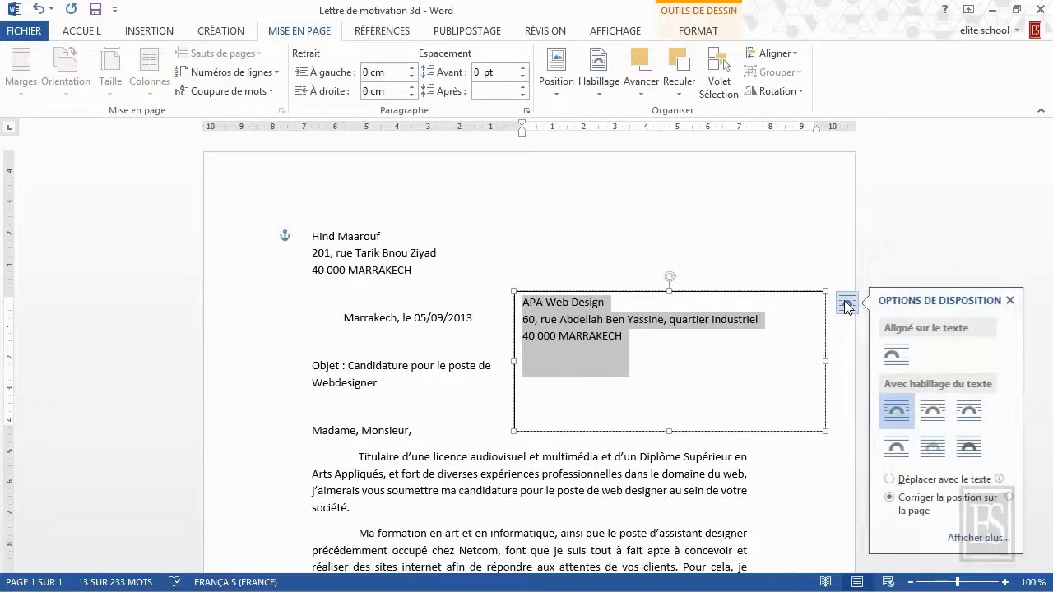
Apply Haut et bas wrapping to the address box, then reselect it
click(891, 442)
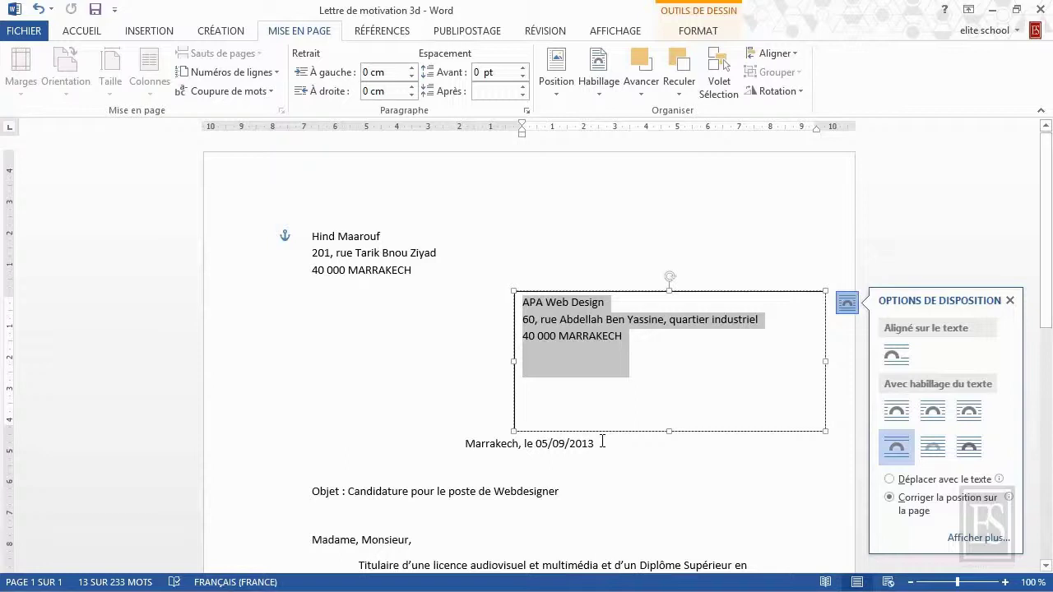
click(602, 441)
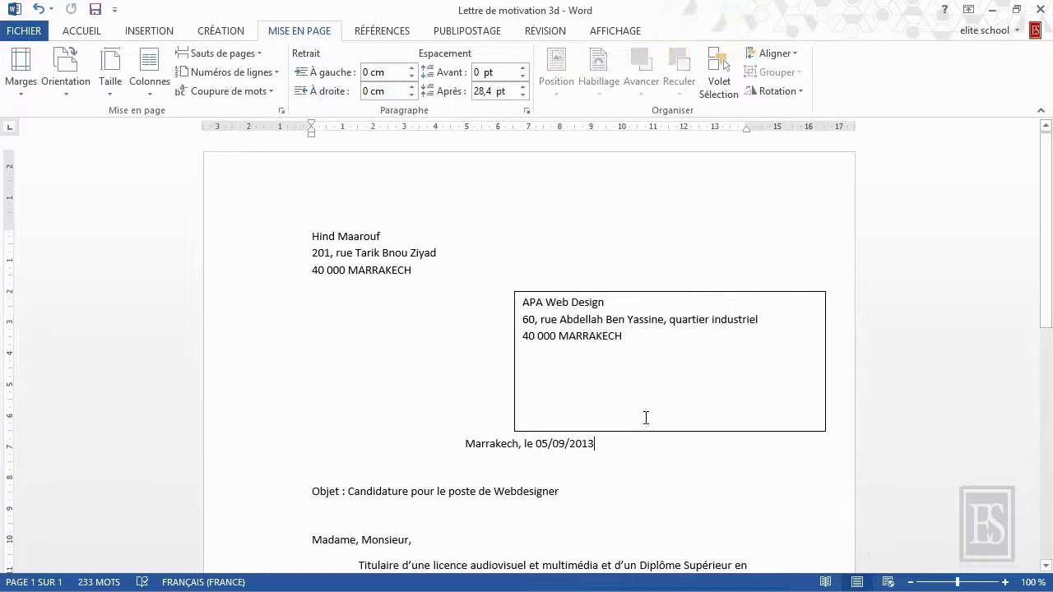
click(659, 292)
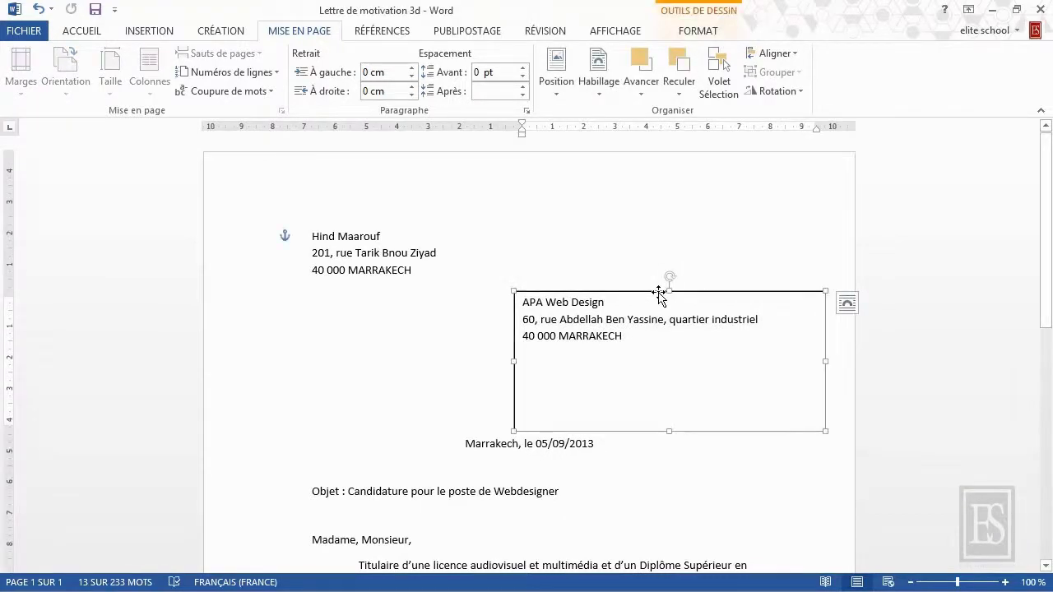
Give the address box 0,8 cm internal left and top margins via Format de la forme
right_click(660, 294)
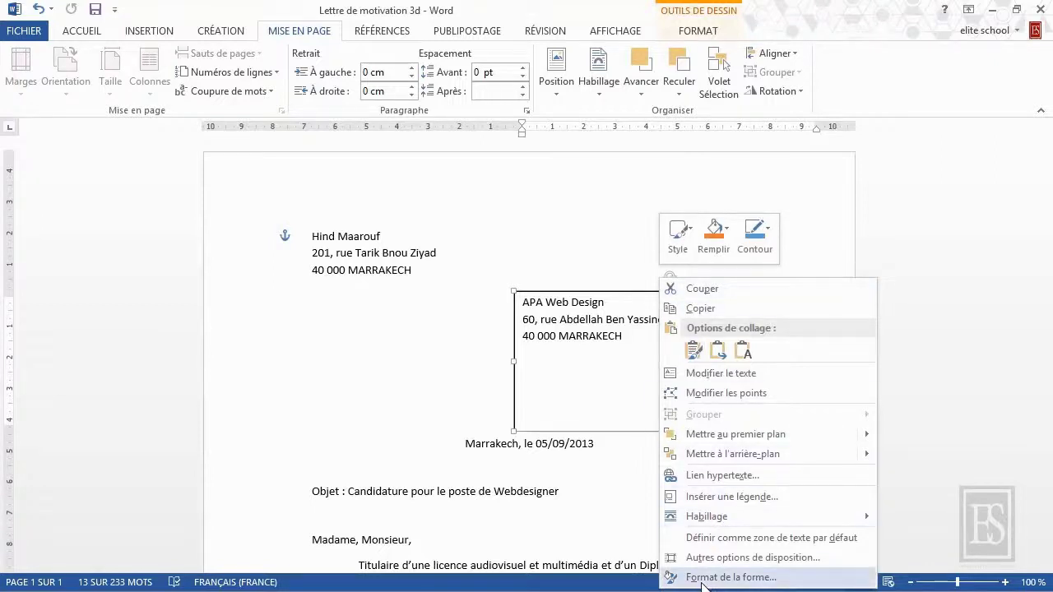
click(703, 577)
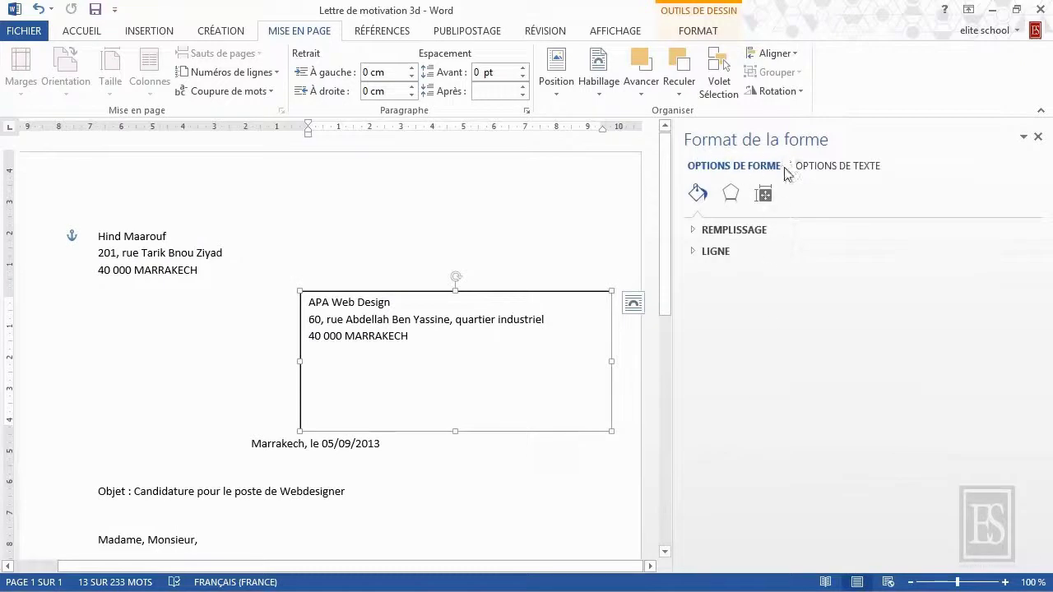
click(764, 196)
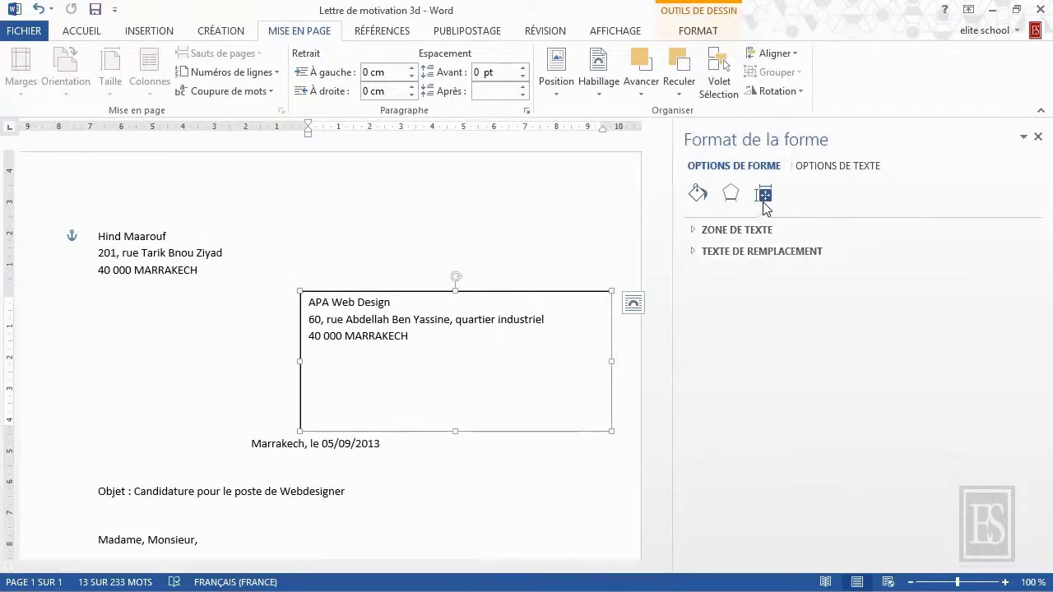
click(697, 231)
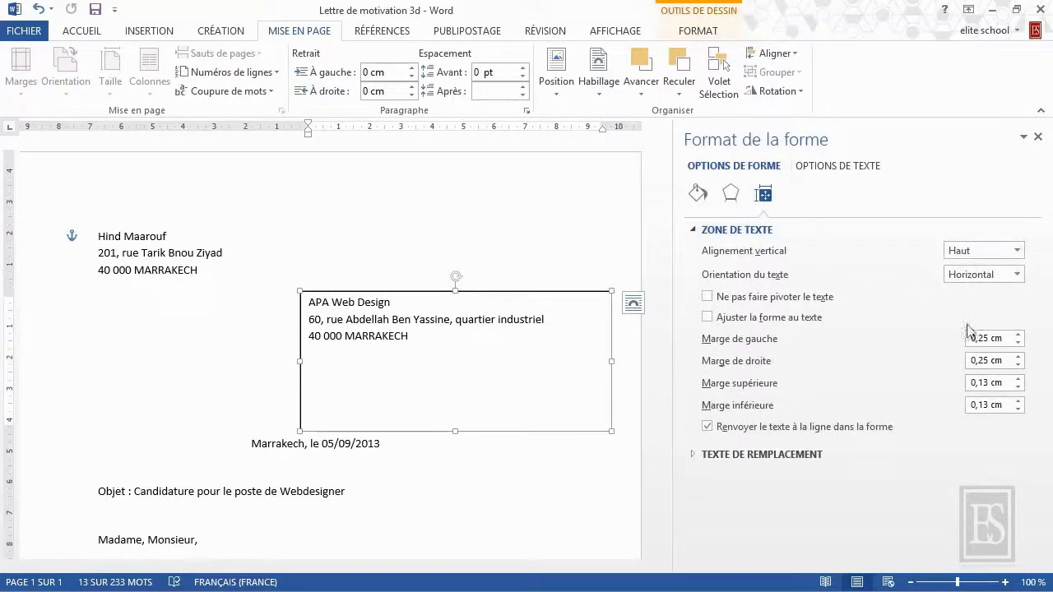
click(1018, 335)
click(1018, 335)
click(1018, 335)
click(1018, 334)
click(1018, 335)
click(1018, 334)
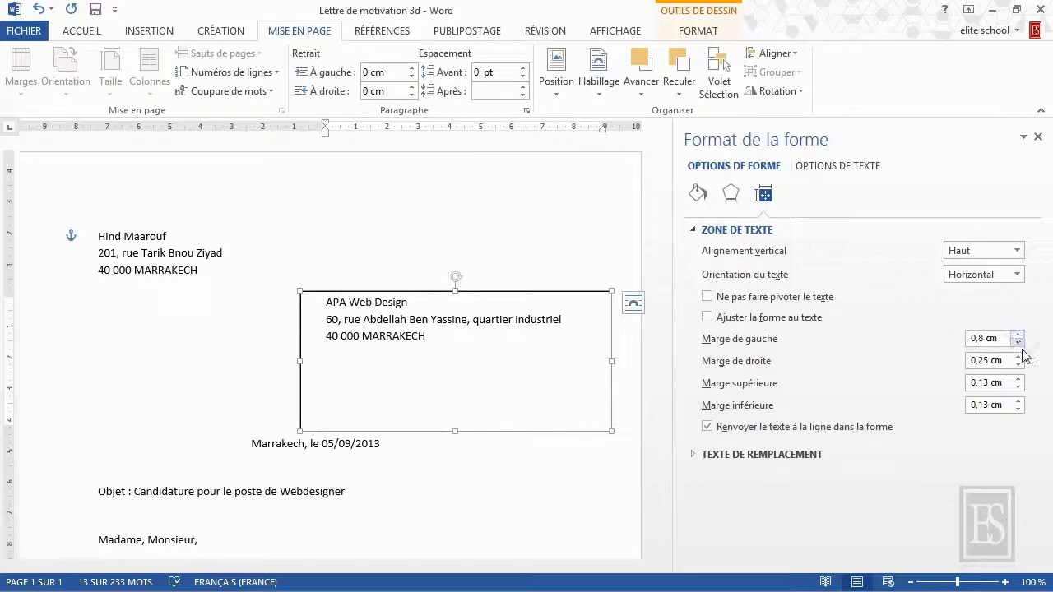
click(1018, 379)
click(1018, 379)
click(1018, 379)
click(1018, 379)
click(1018, 380)
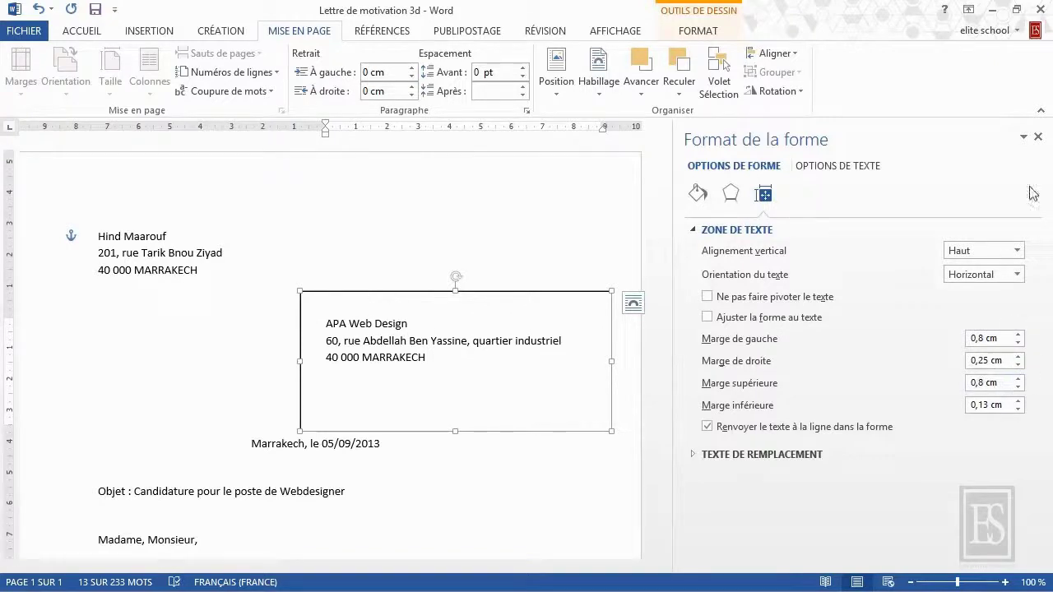
click(1037, 137)
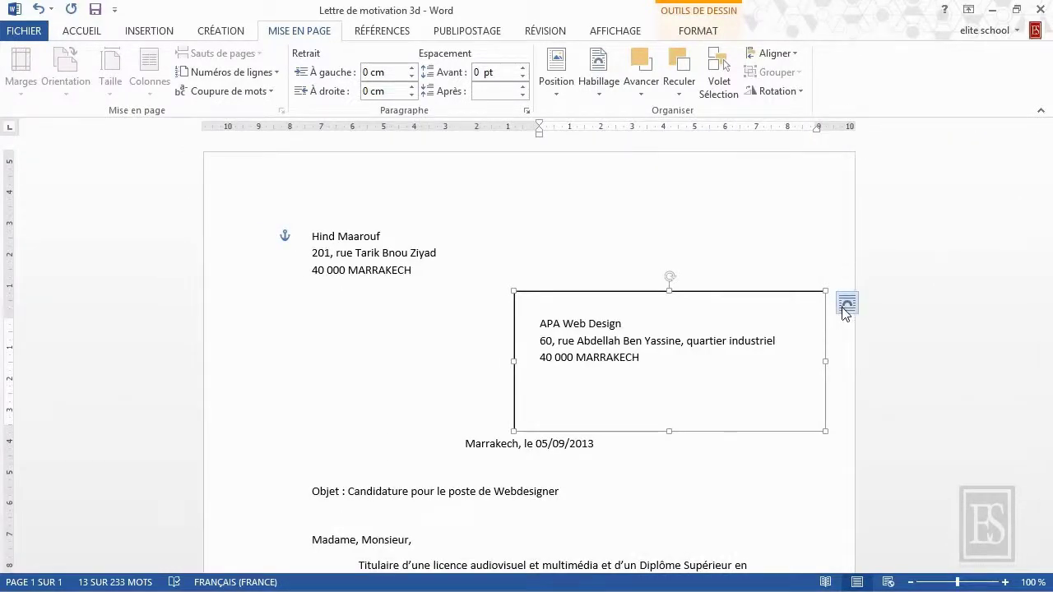
Set the address box's bottom text wrapping distance to 1 cm
click(846, 305)
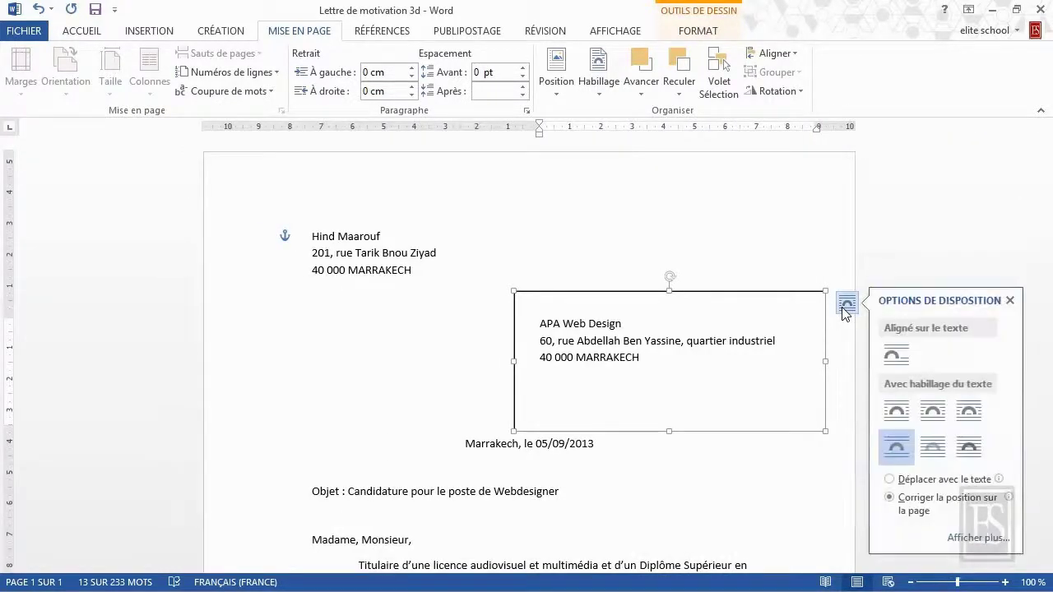
click(963, 538)
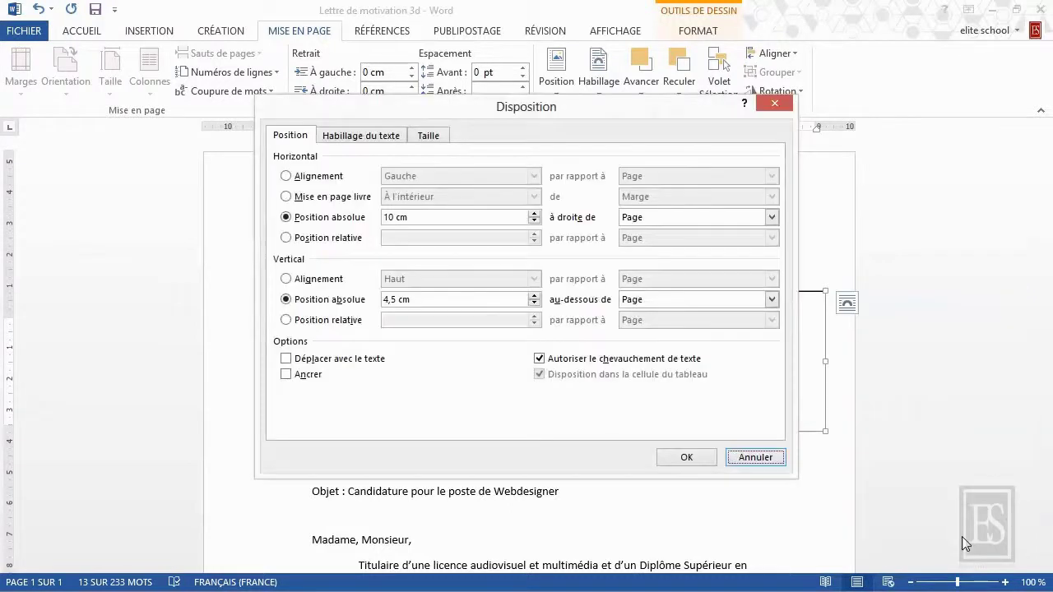
click(375, 139)
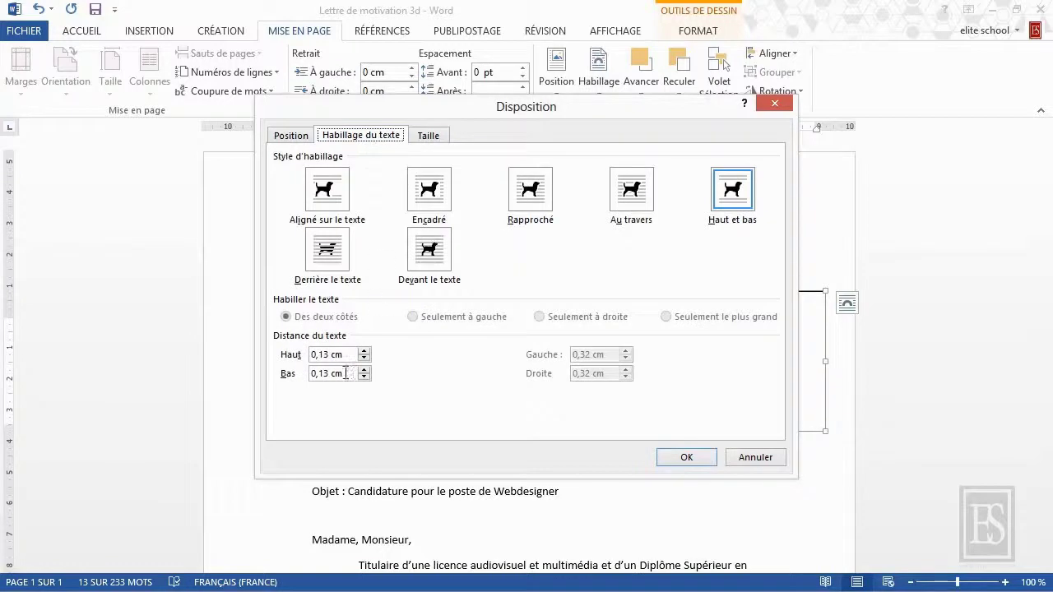
drag(349, 374, 305, 378)
text(1cm)
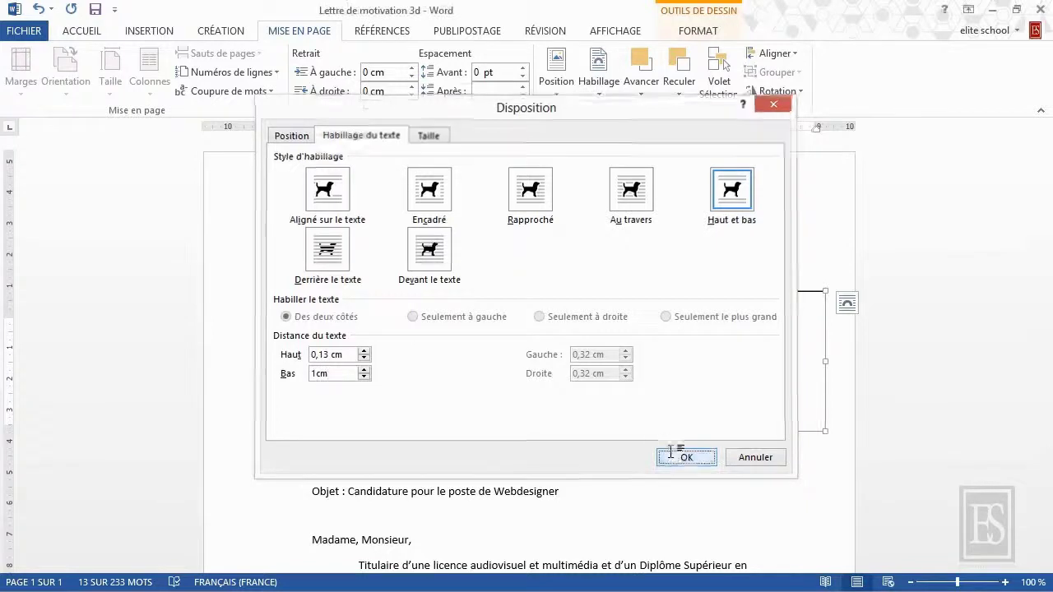
click(680, 457)
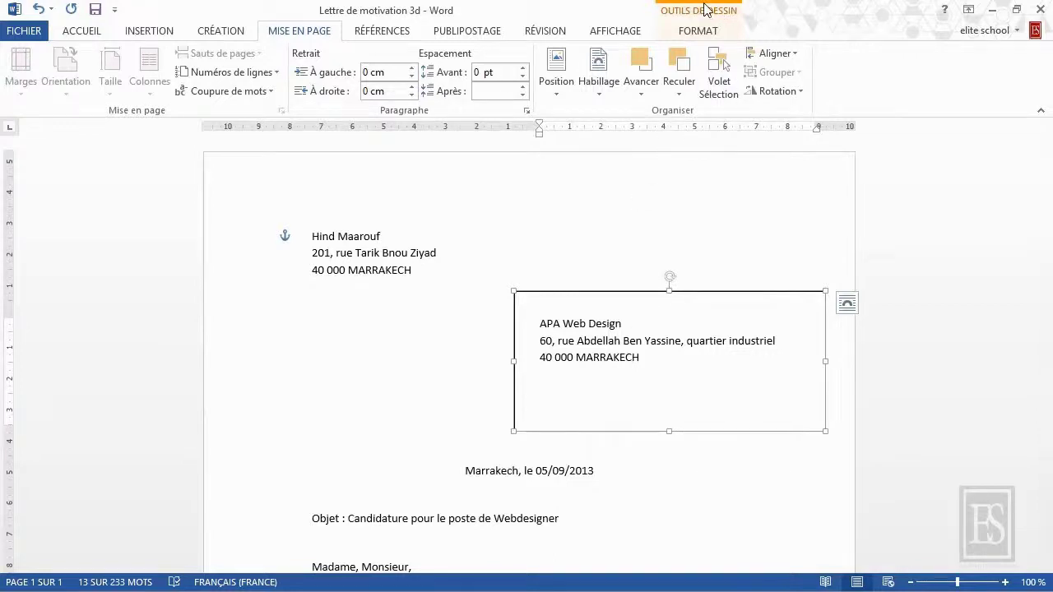
Set the address box outline to Sans contour and zoom out to view the page
click(697, 33)
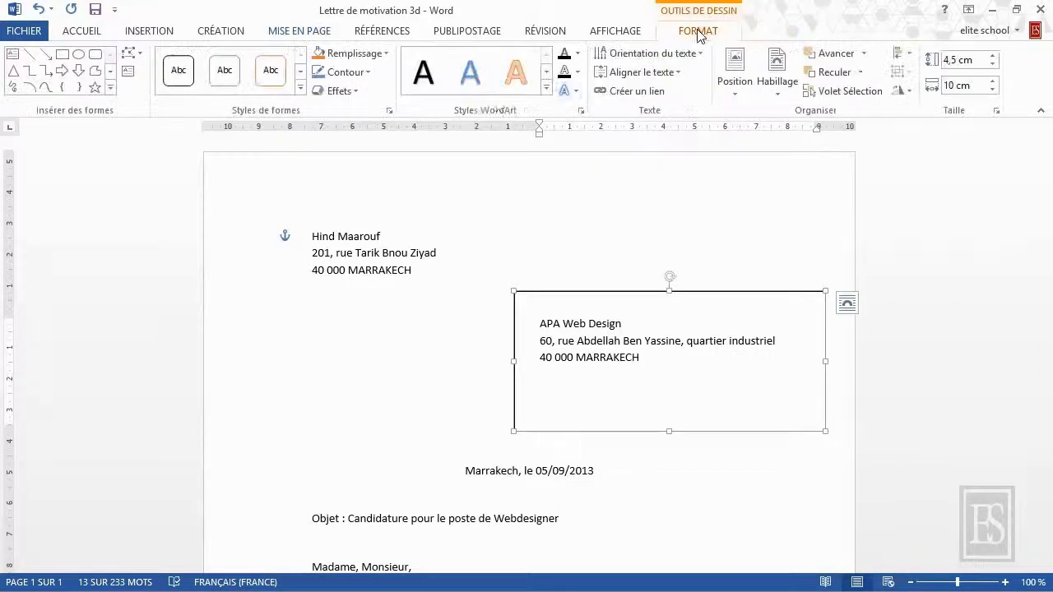
click(368, 71)
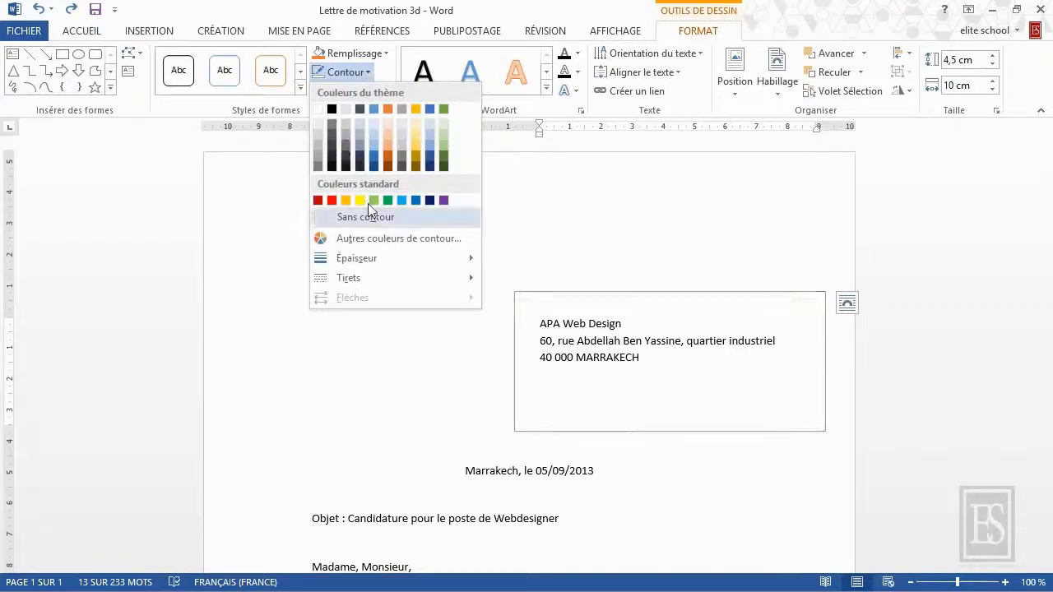
click(343, 220)
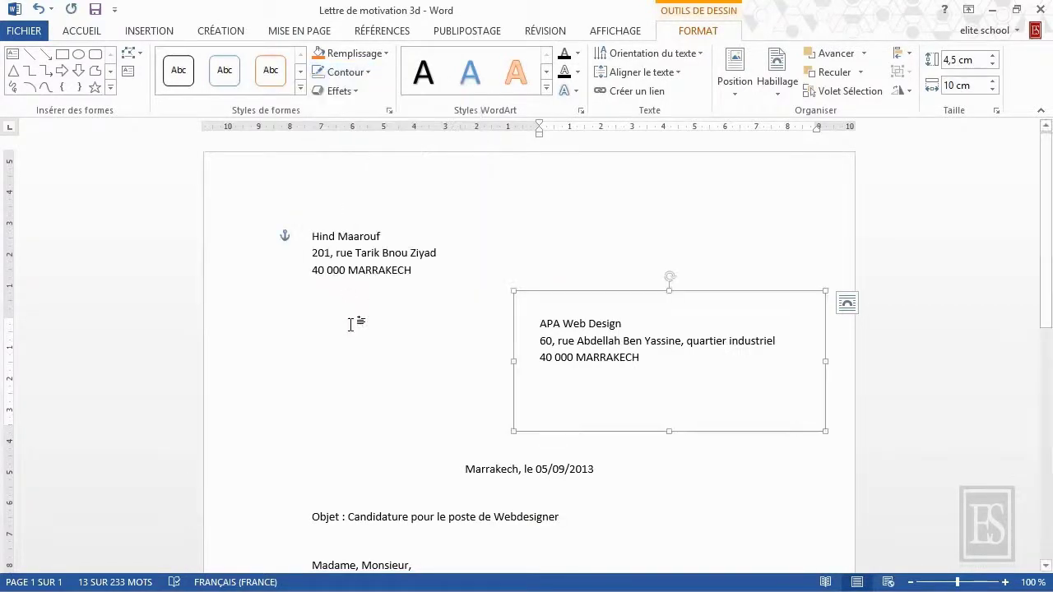
click(358, 376)
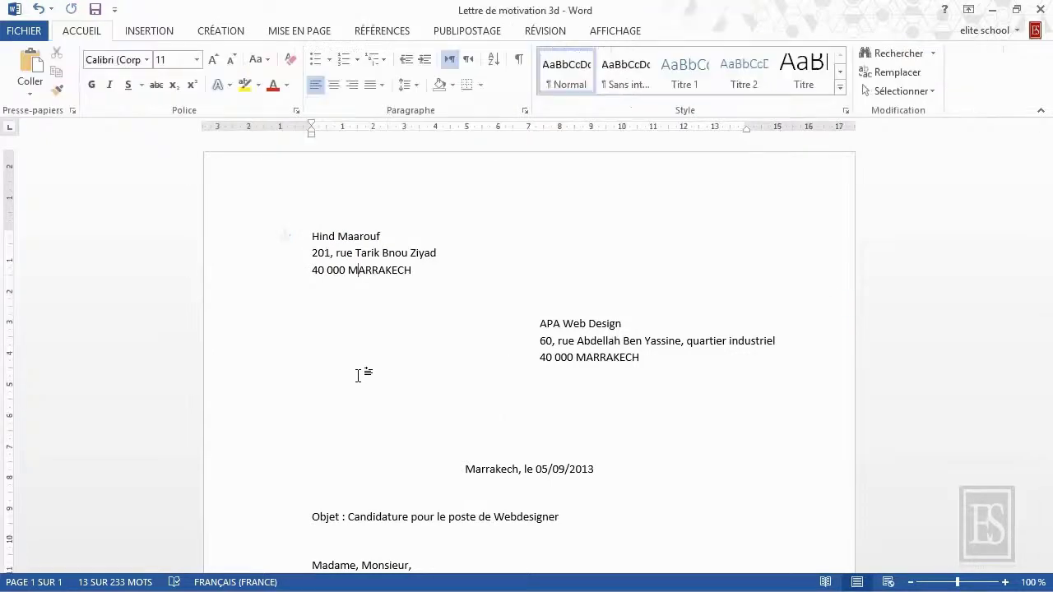
click(910, 582)
click(910, 582)
click(910, 582)
click(910, 582)
click(910, 582)
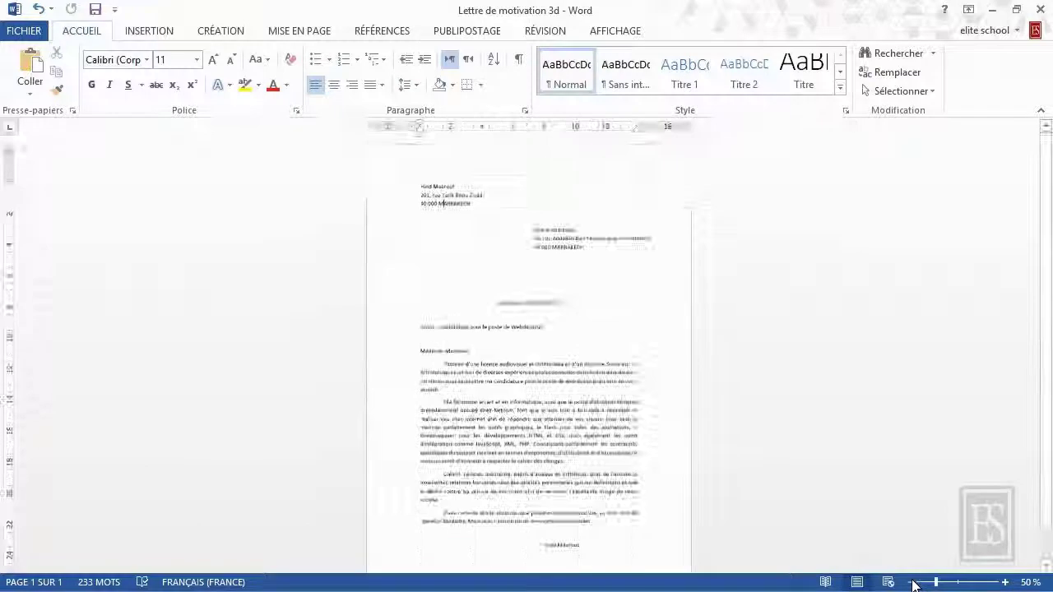